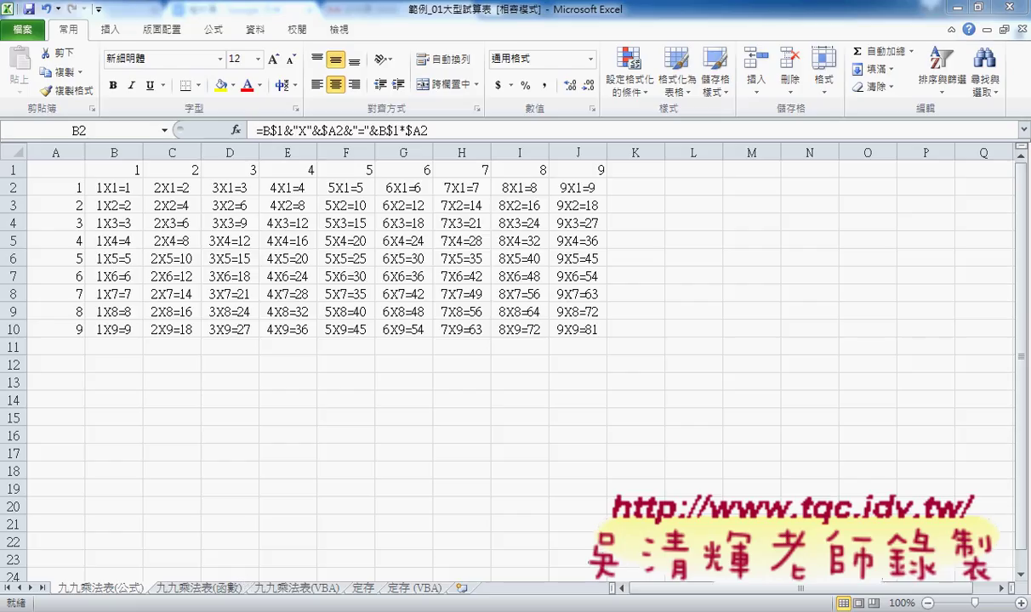
Look up the red reference formula in the 程式碼 Google Doc, then return to Excel.
key("alt+Tab")
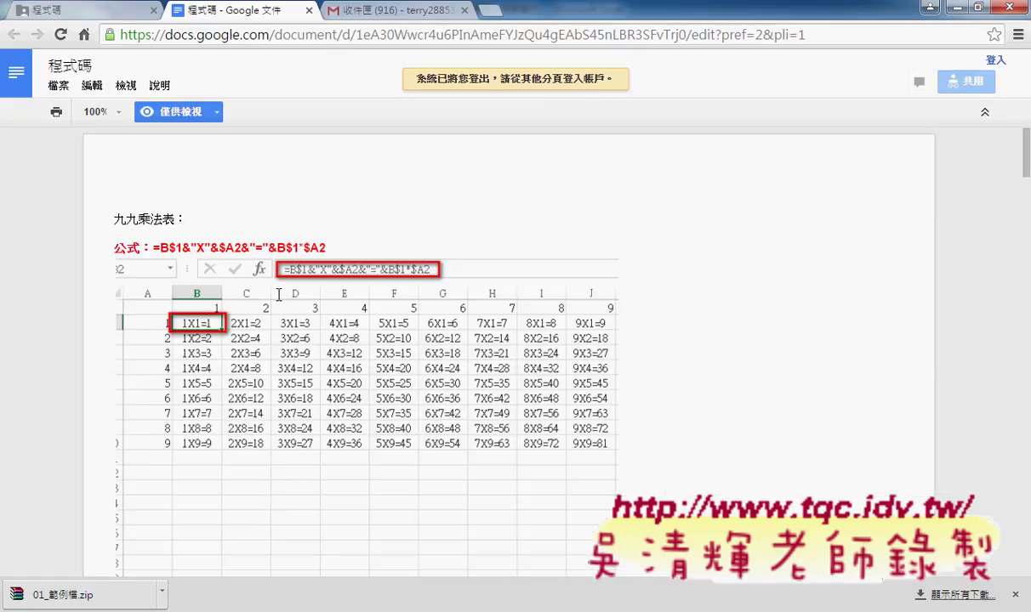
left_click(104, 15)
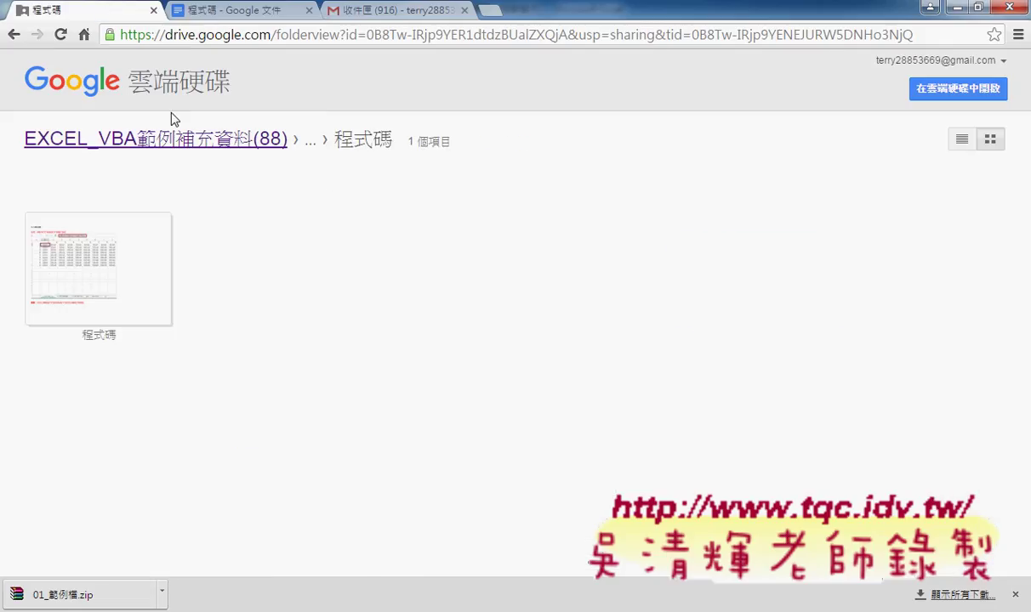
left_click(14, 36)
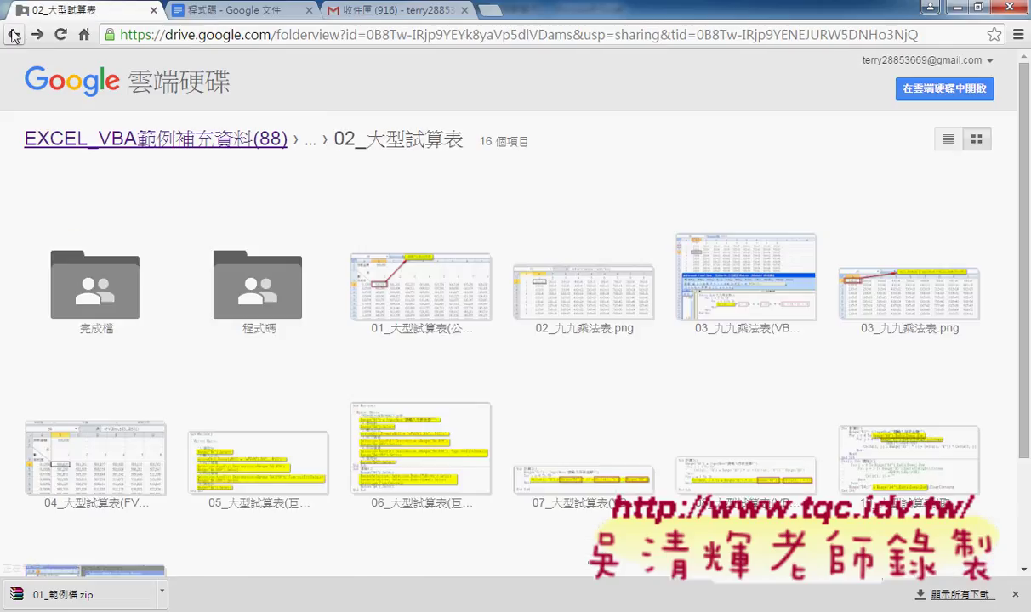
left_click(266, 297)
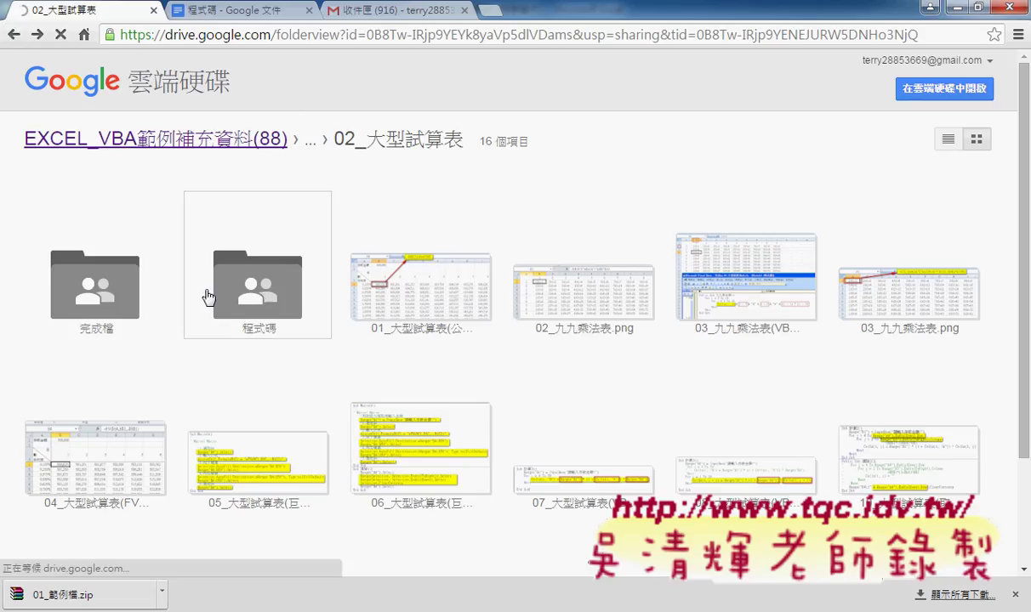
left_click(243, 13)
left_click_drag(326, 248, 152, 248)
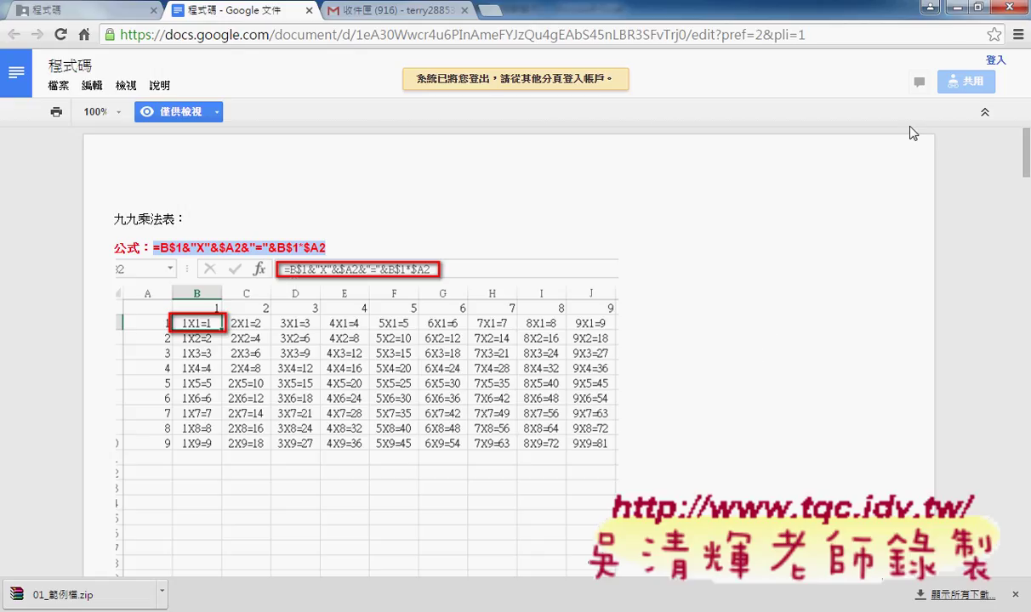
key("alt+Tab")
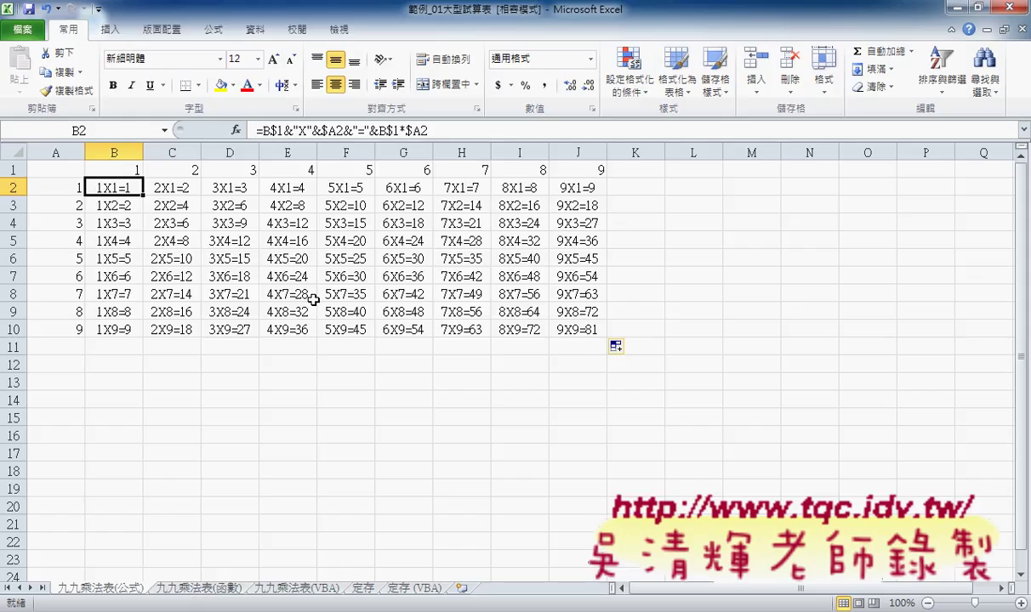
On the 九九乘法表(函數) sheet, insert =COLUMN() with no reference into A1, showing 1.
left_click(195, 591)
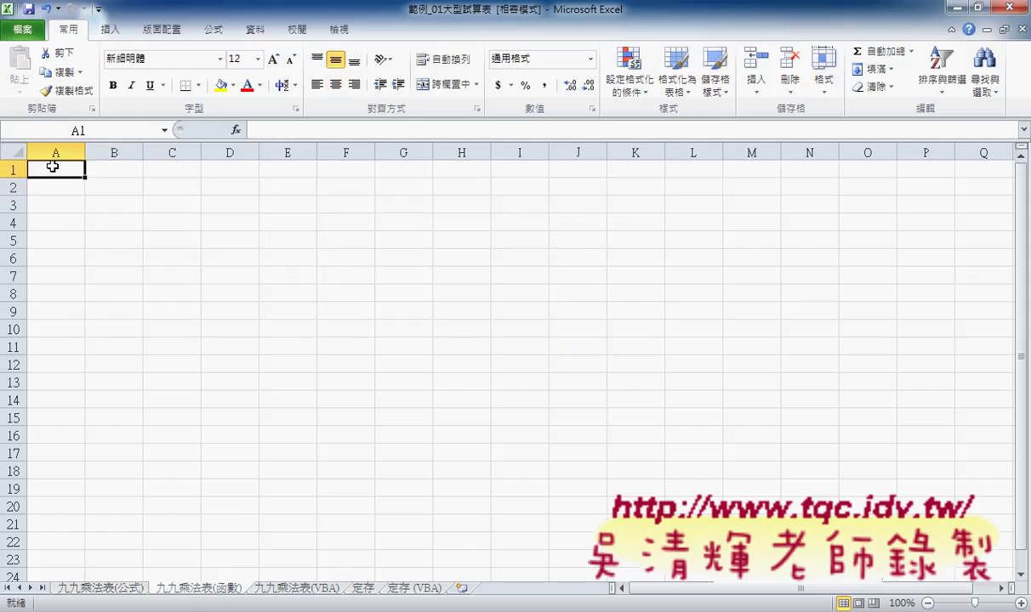
left_click(237, 131)
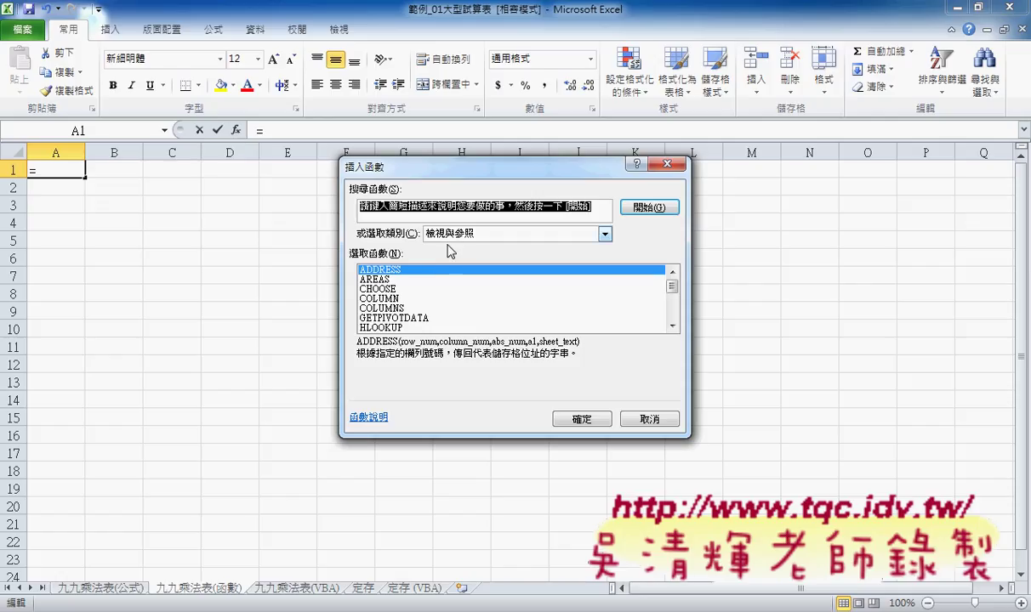
left_click(396, 300)
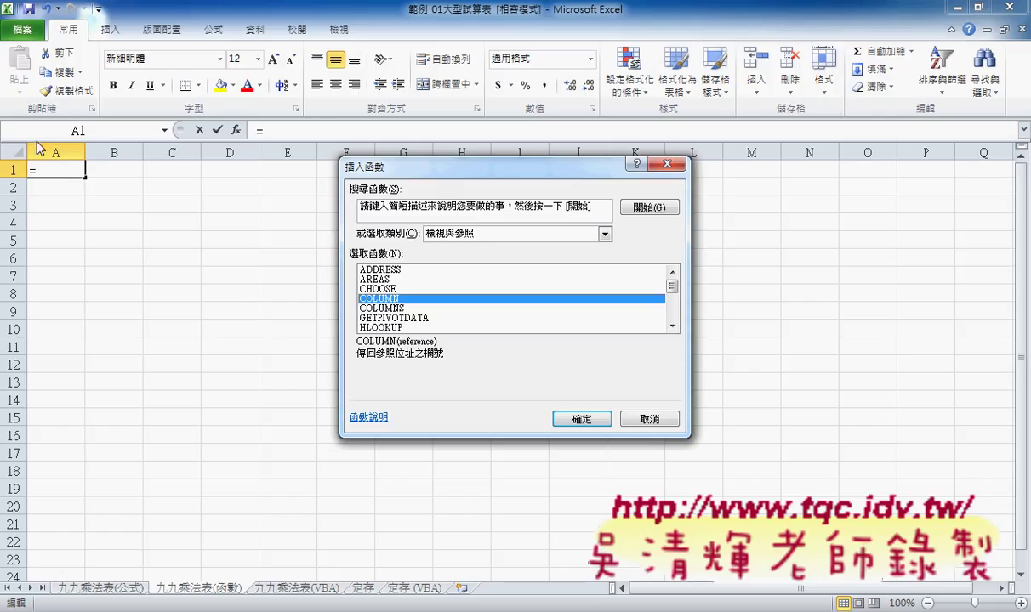
left_click(582, 418)
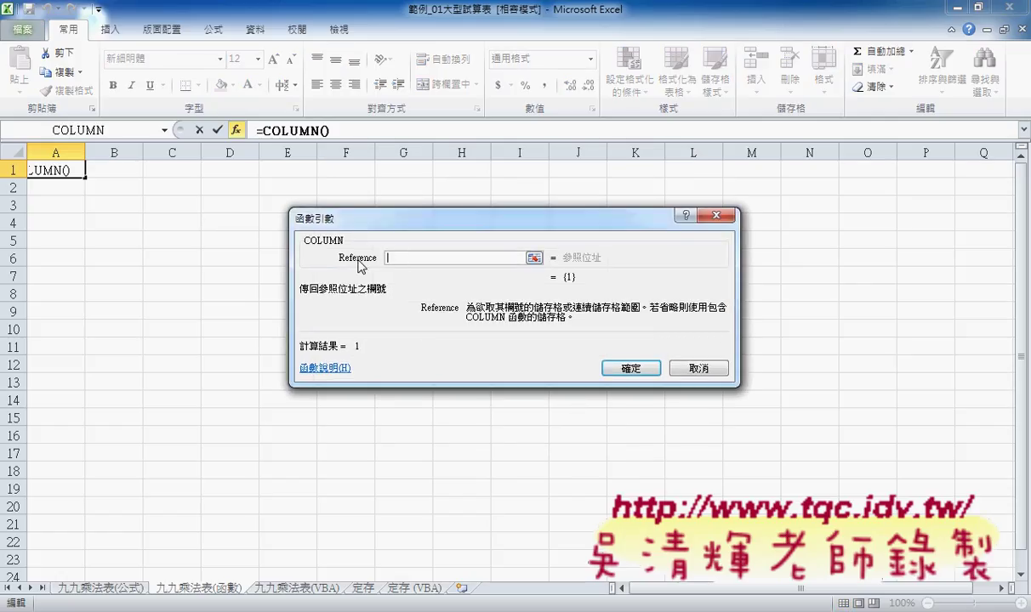
left_click(621, 368)
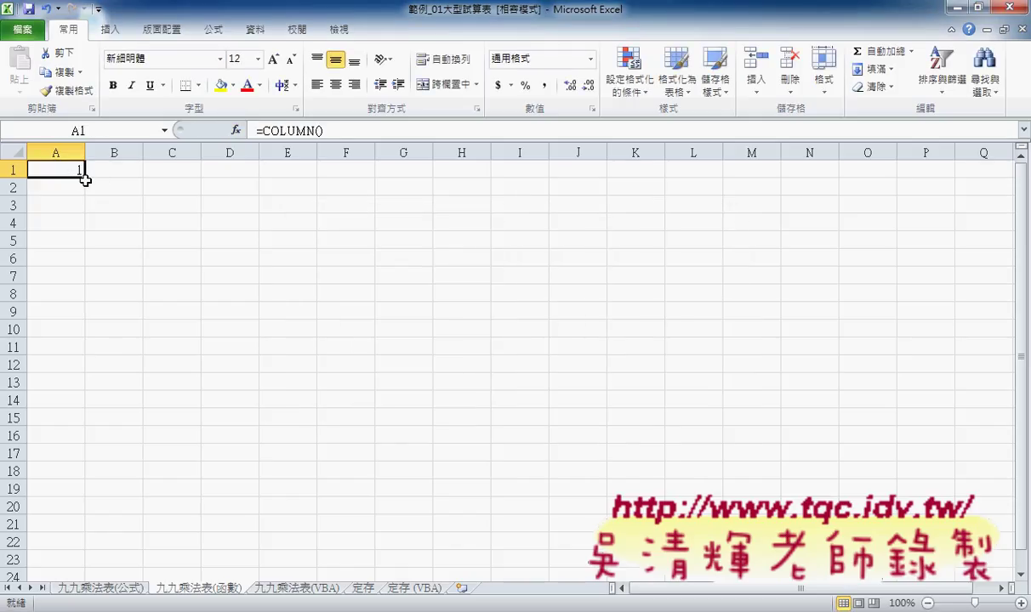
Fill =COLUMN() from A1 across to I1 and check the copied values 1 through 9.
left_click_drag(85, 177, 528, 182)
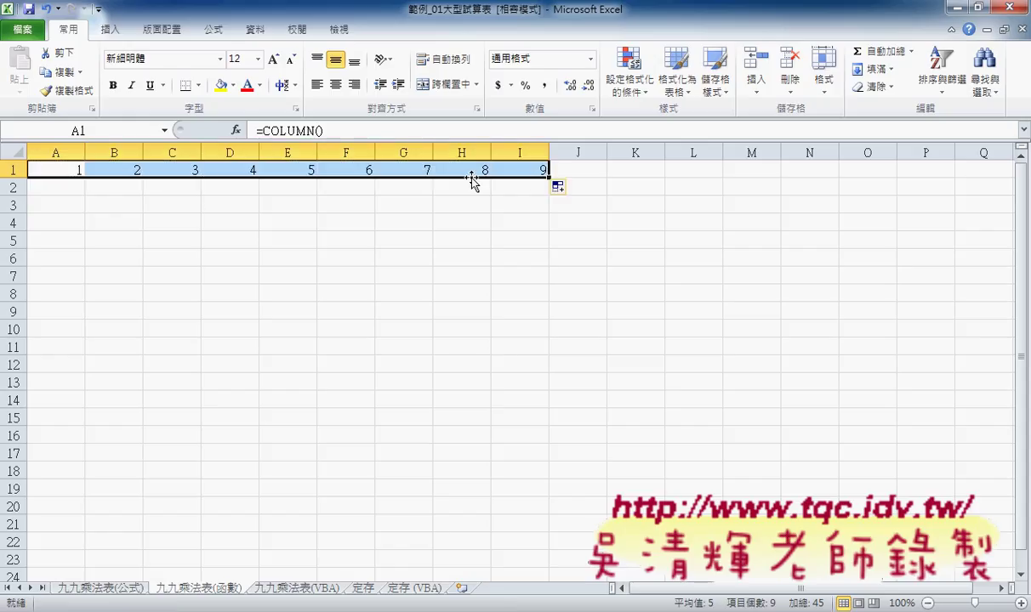
left_click(133, 168)
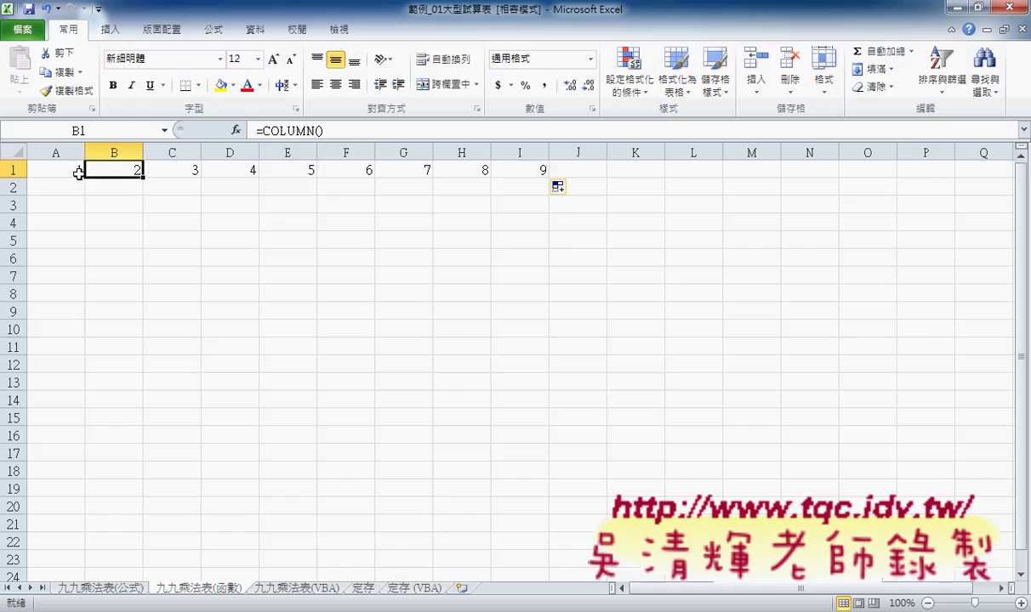
left_click_drag(78, 169, 534, 170)
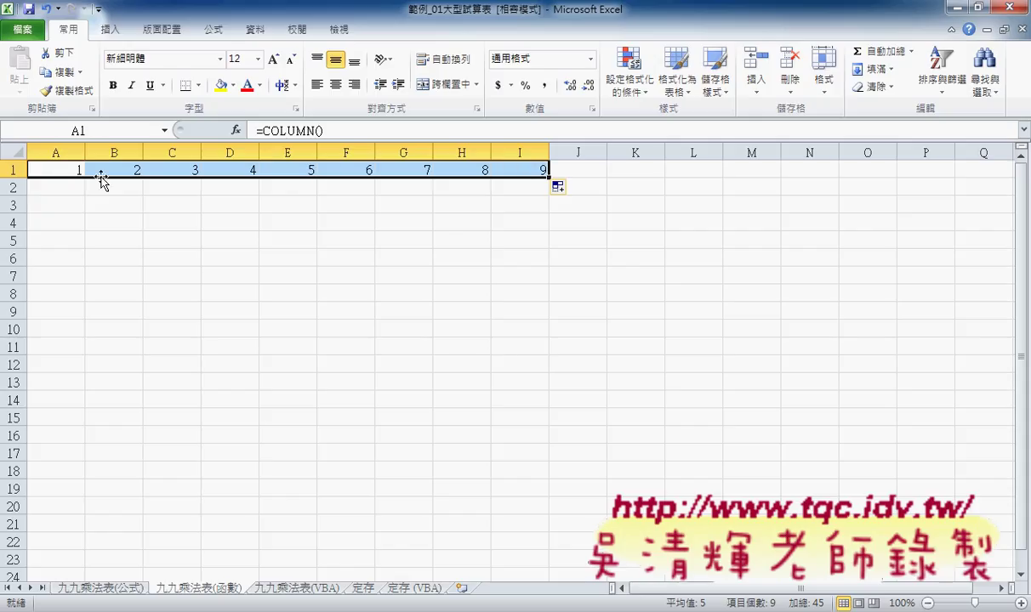
left_click(55, 171)
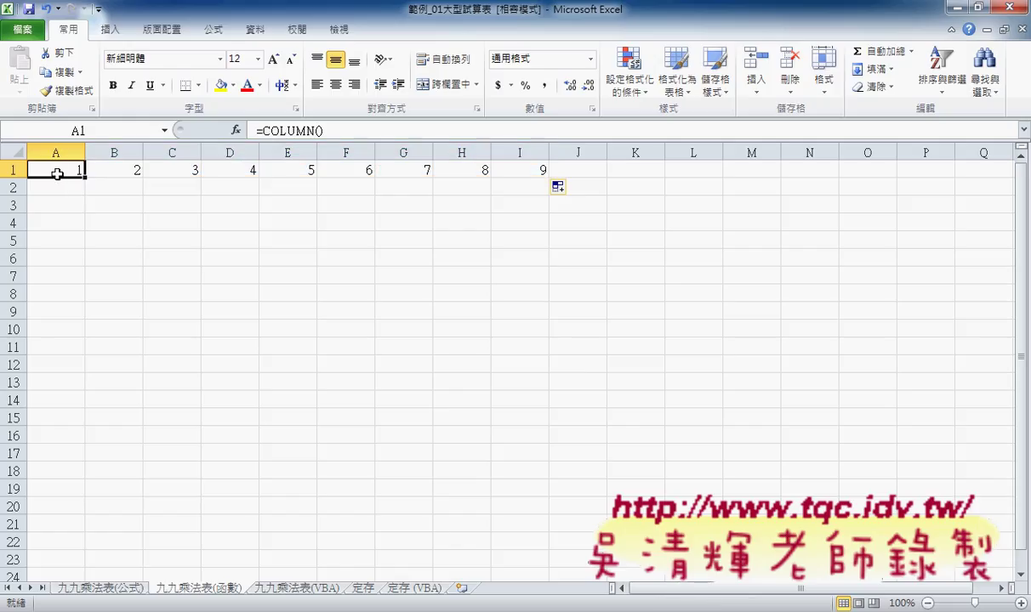
Extend A1's formula to =COLUMN()&"X"&ROW()&"="& in the formula bar.
left_click(343, 131)
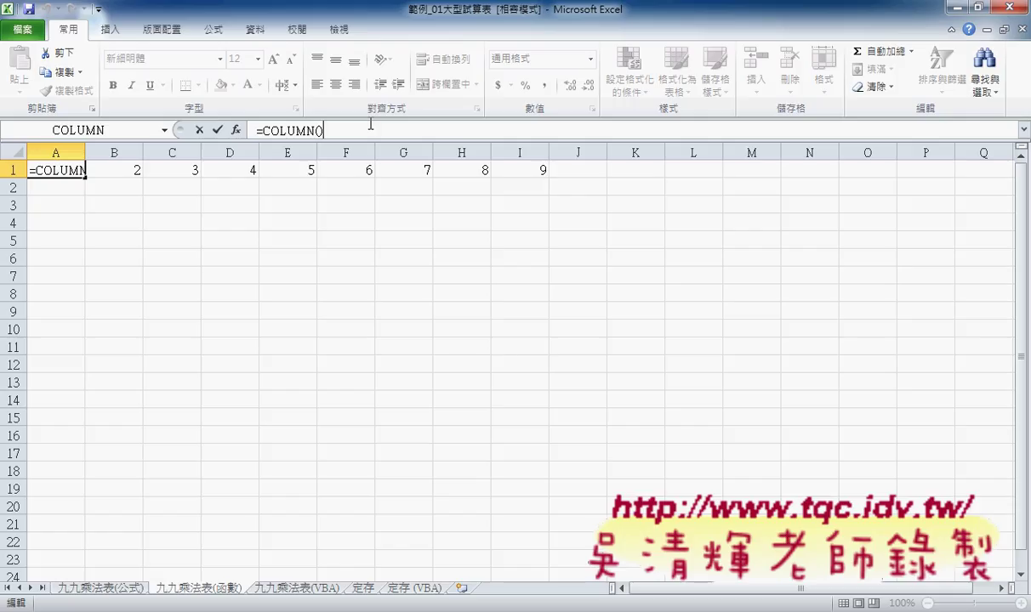
type(")&")
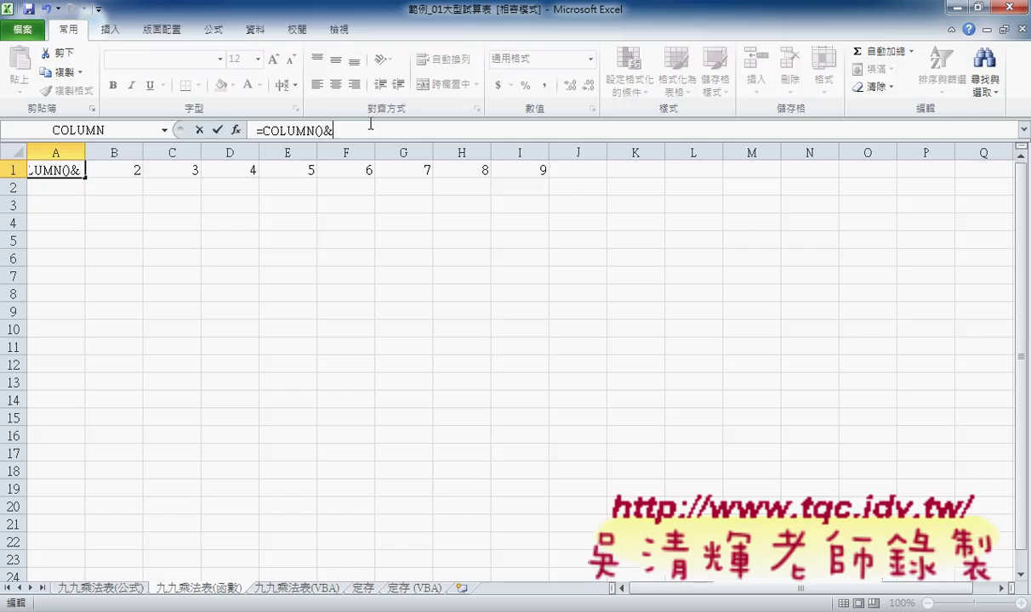
type("\"")
type("X\"")
type("&")
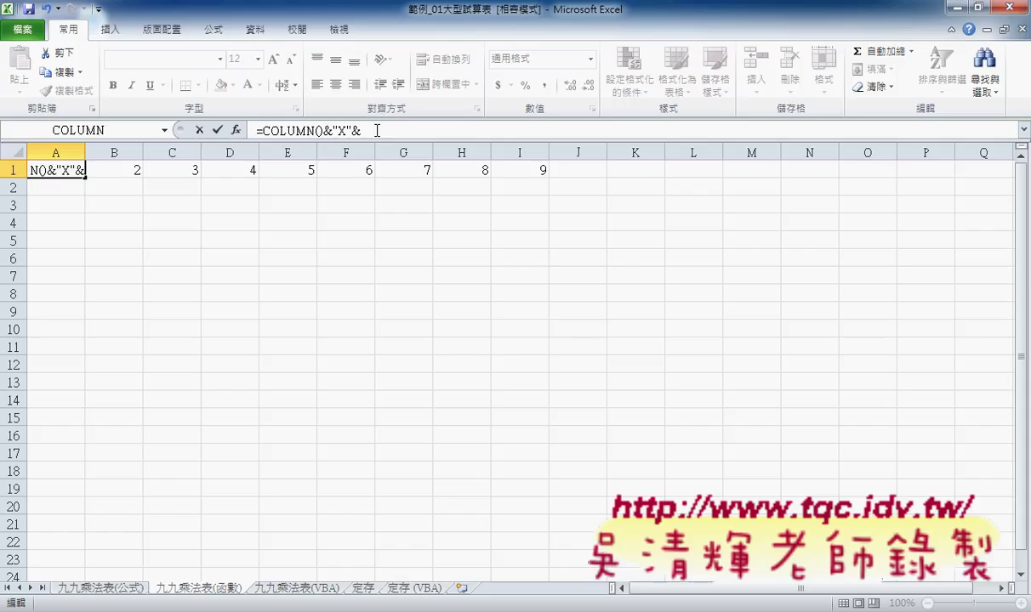
type("row")
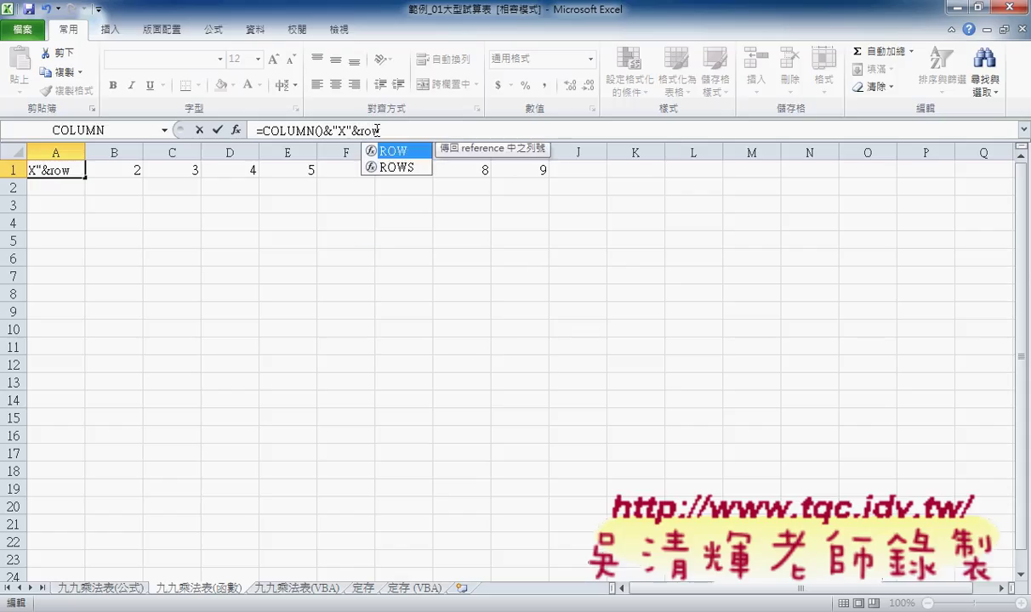
type("(")
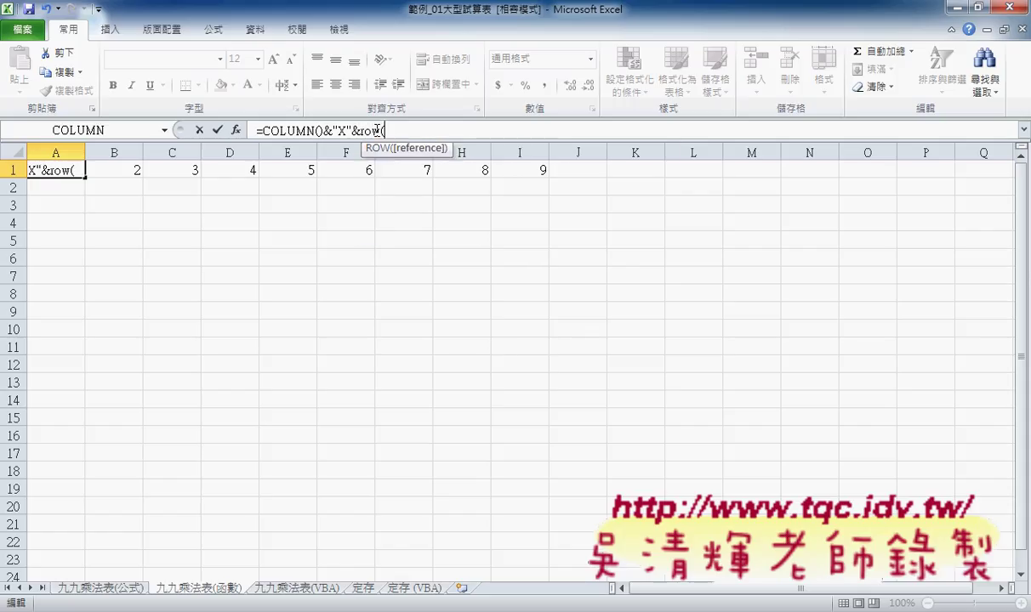
type(")")
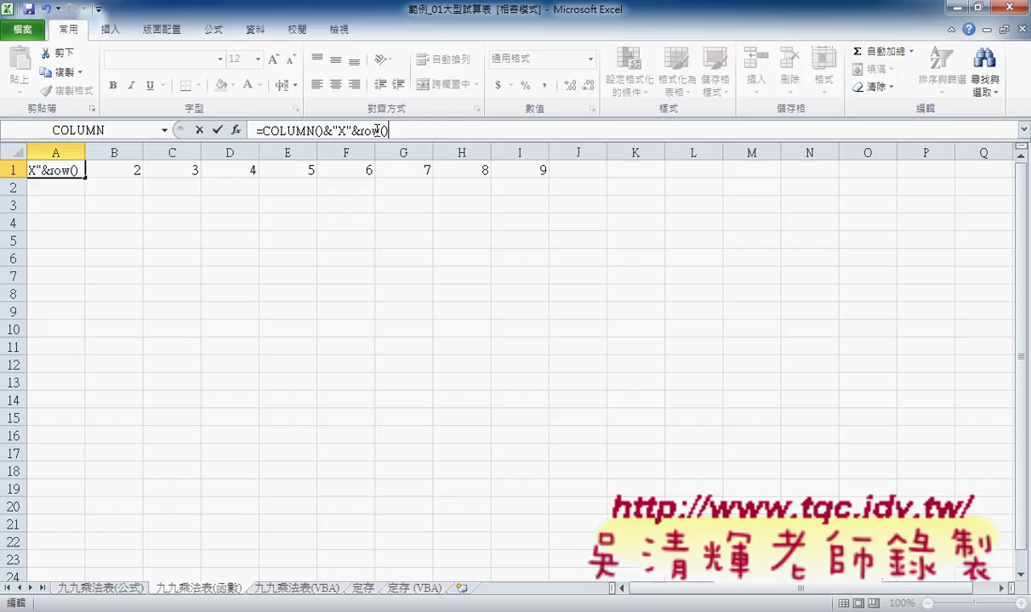
left_click(217, 130)
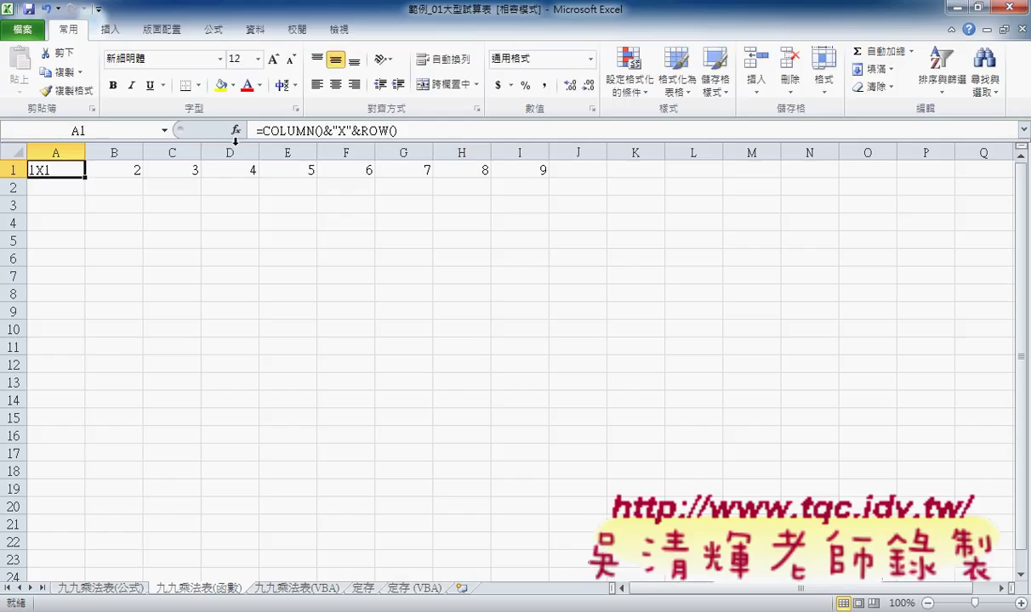
left_click(445, 131)
type("=")
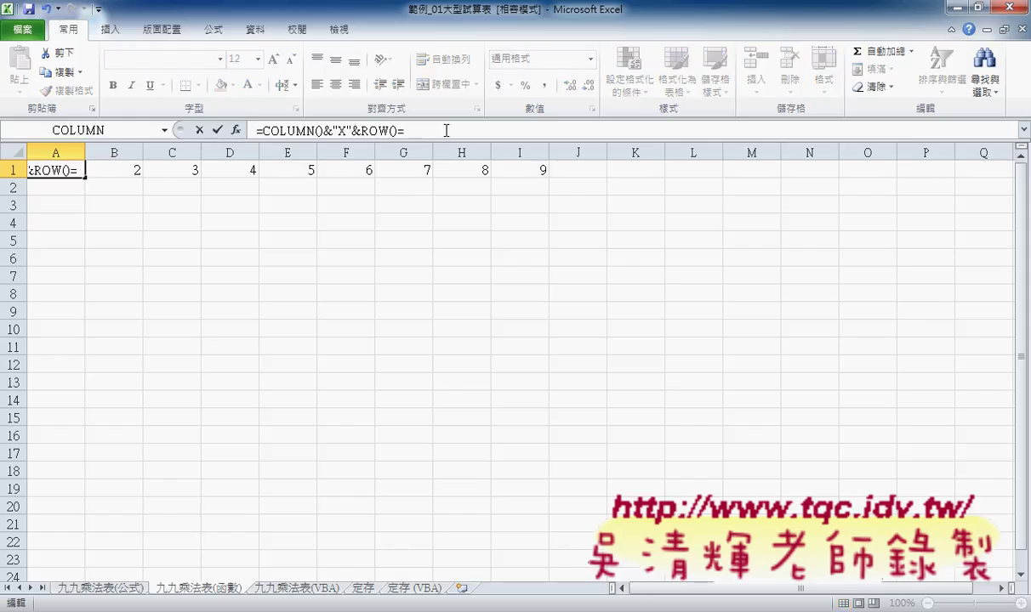
key("Left")
type("&\"")
key("Right")
type("\"X")
type("\"&")
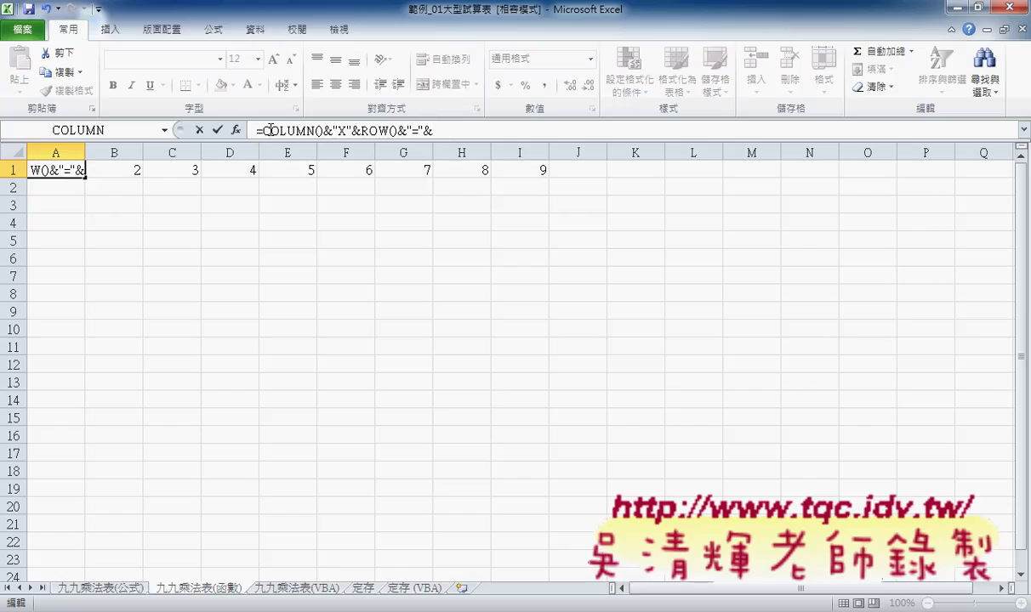
Append COLUMN()*ROW() to finish the formula, and centre the resulting 1X1=1 in A1.
left_click_drag(264, 132, 401, 128)
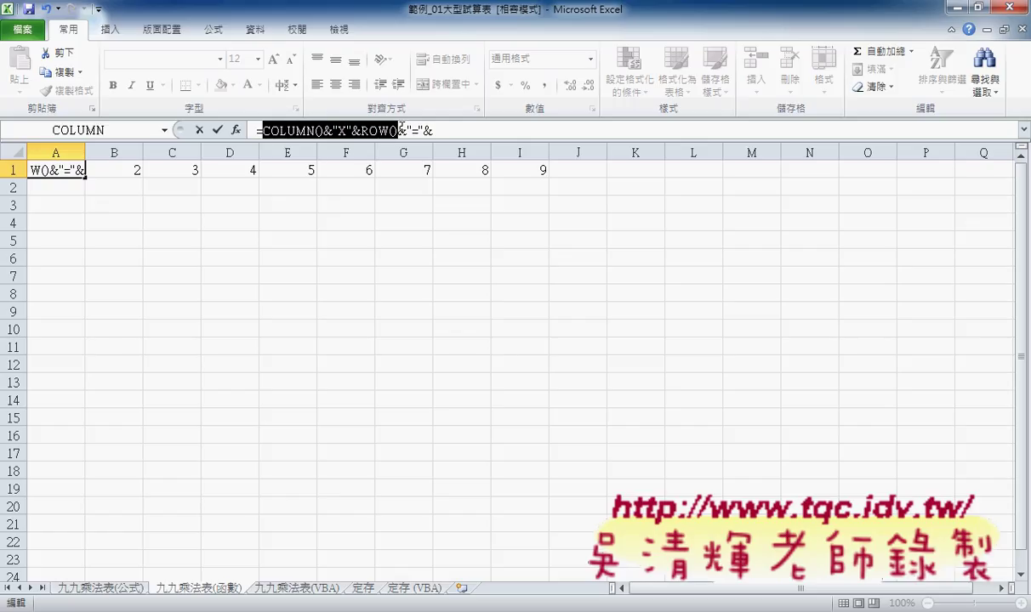
key("ctrl+c")
left_click(454, 130)
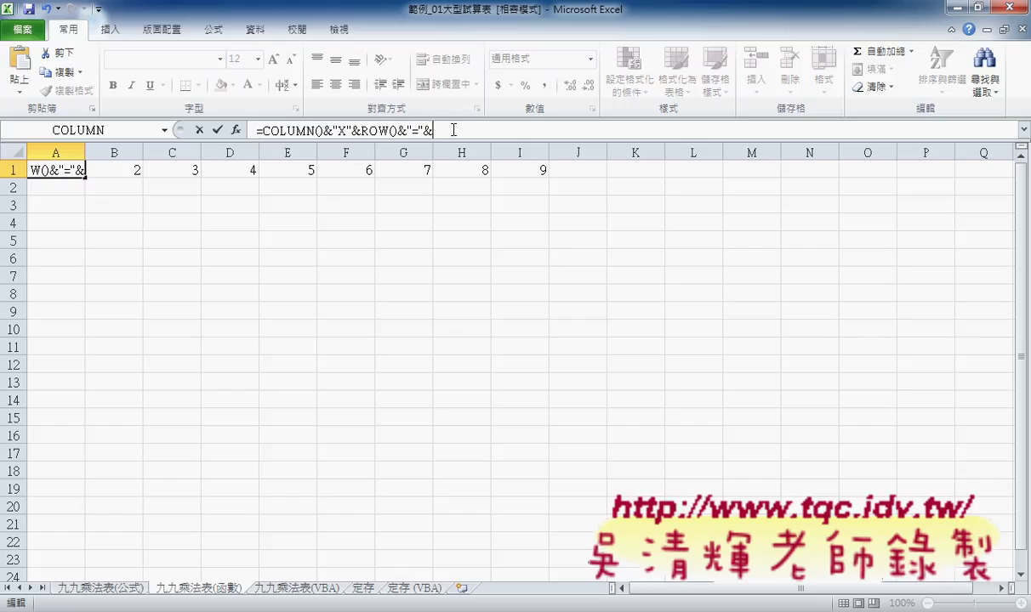
key("ctrl+v")
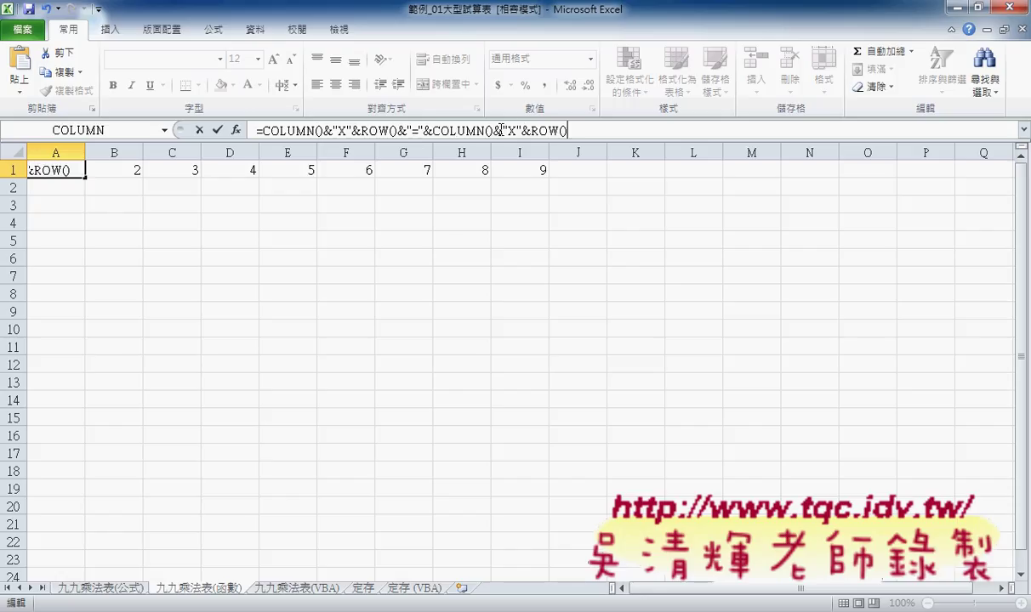
left_click_drag(493, 131, 534, 131)
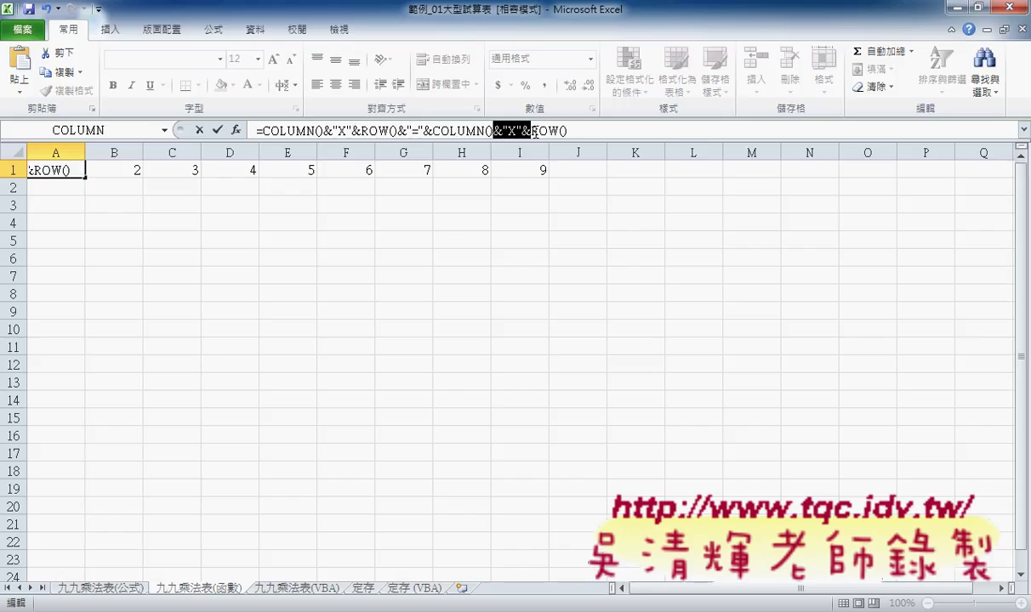
type("*")
left_click(498, 131)
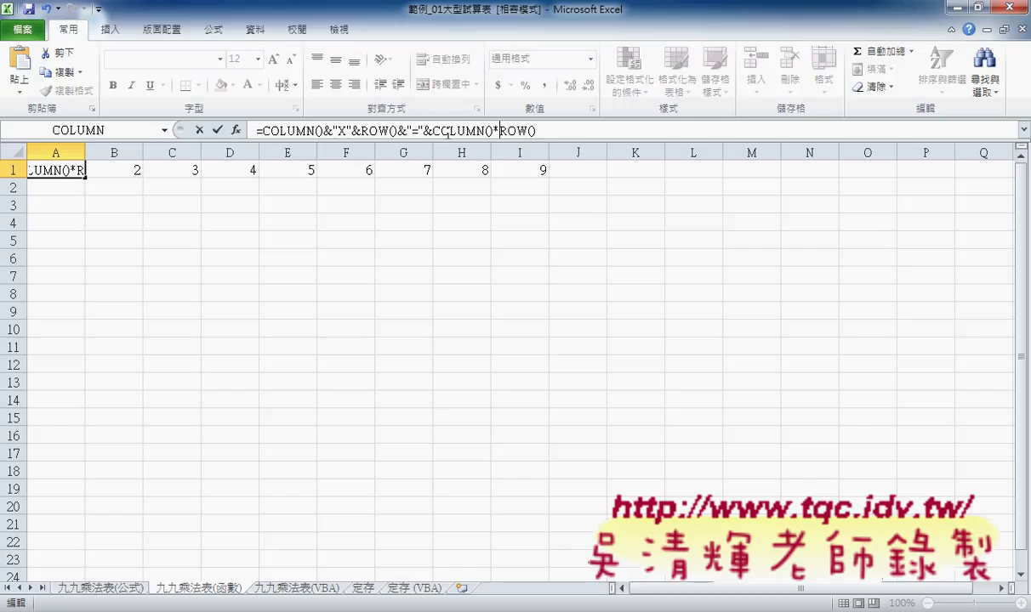
left_click_drag(433, 131, 538, 131)
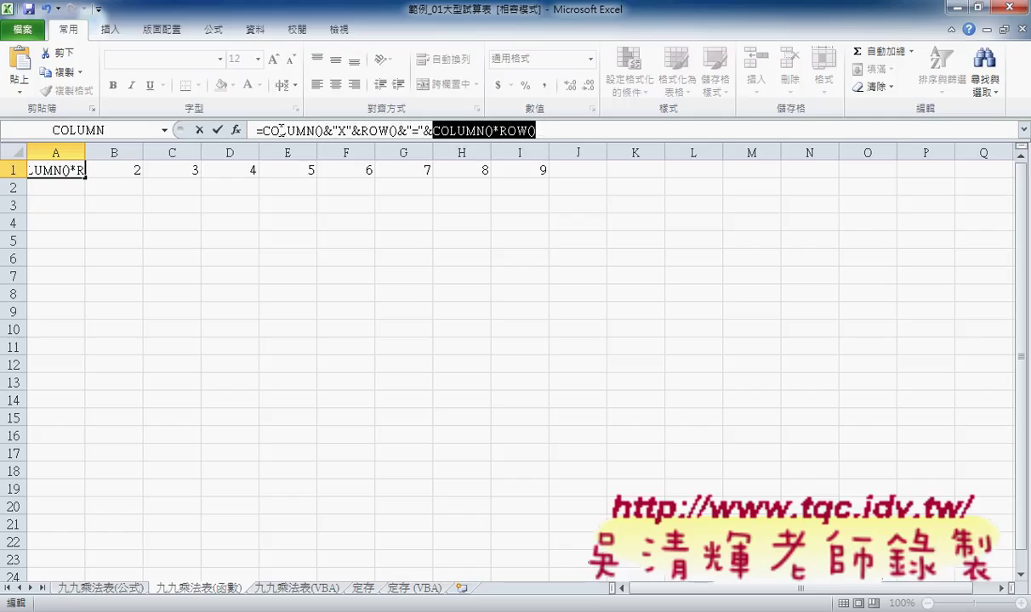
left_click(219, 133)
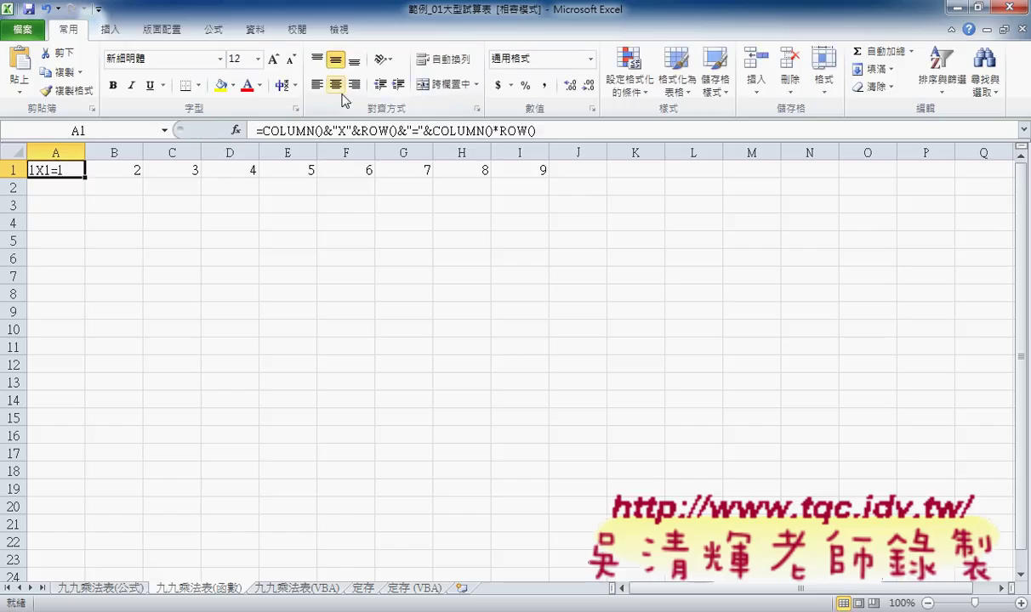
left_click(337, 85)
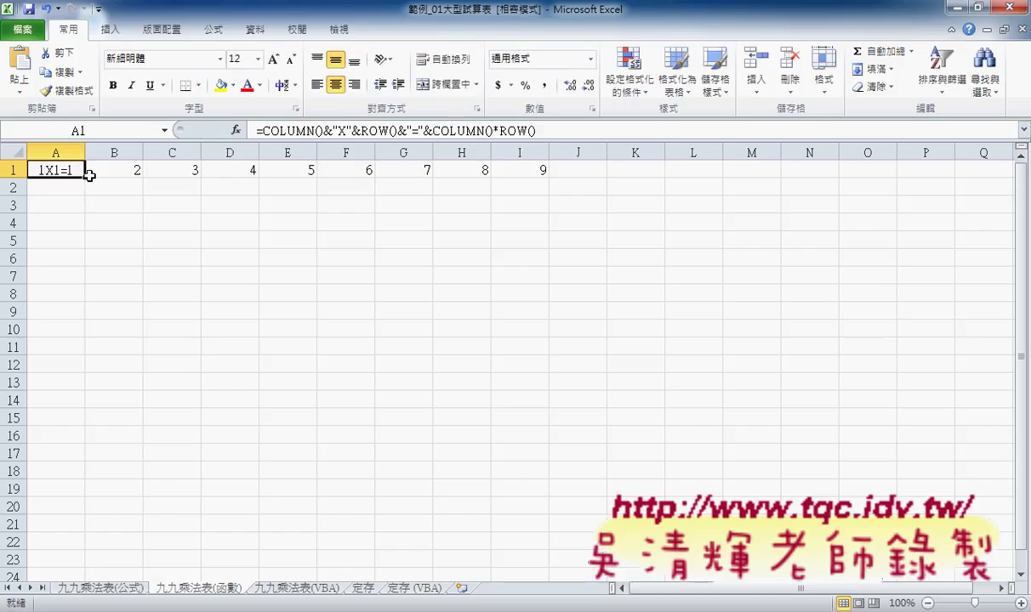
Fill A1's formula through A1:I9, compare with the 九九乘法表(公式) sheet, and check cell formulas.
mouse_move(86, 177)
left_mouse_down()
mouse_move(542, 172)
mouse_move(537, 323)
left_mouse_up()
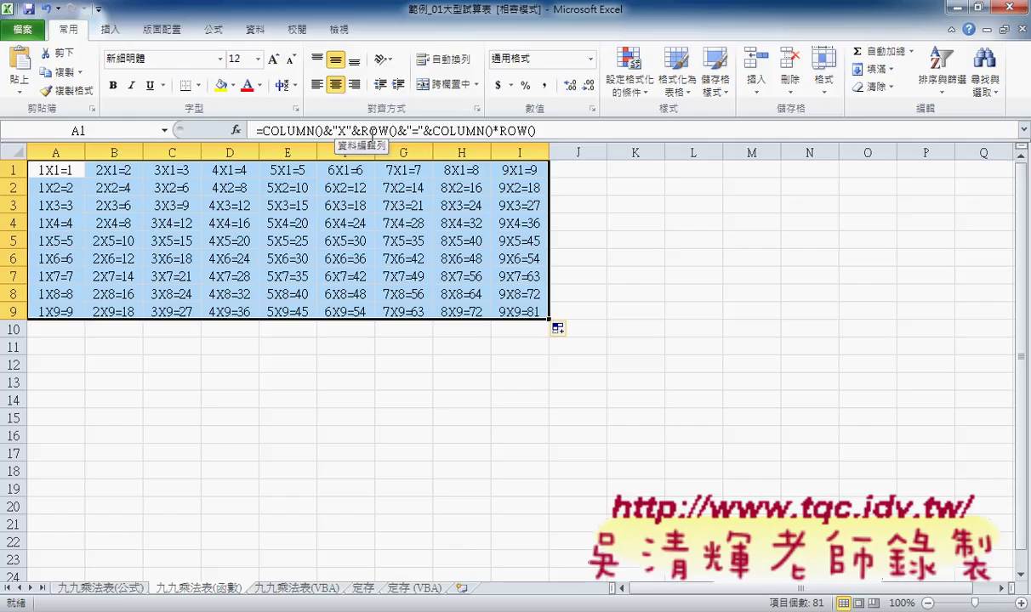
left_click(103, 594)
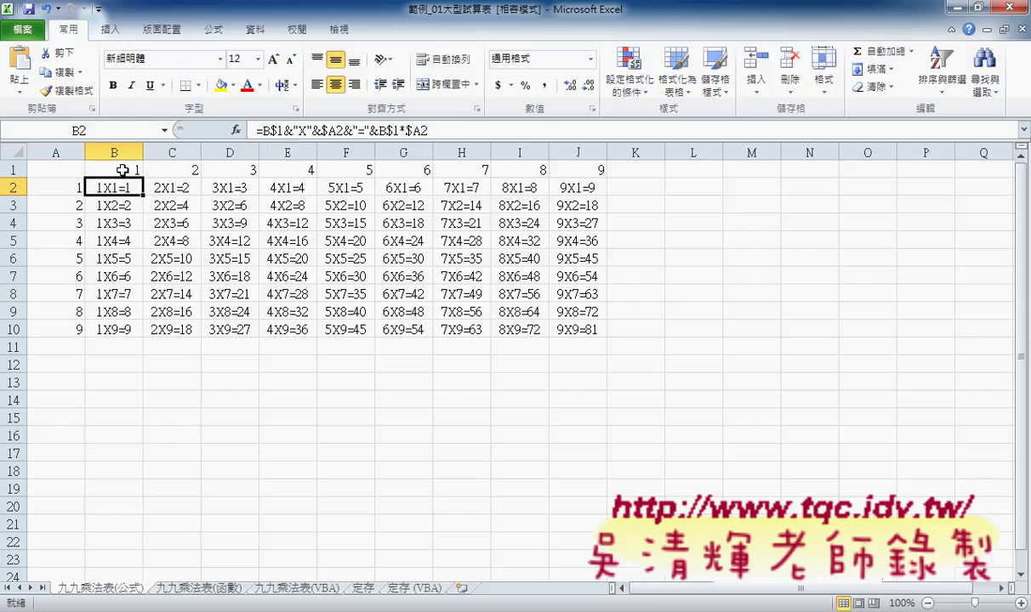
left_click(203, 586)
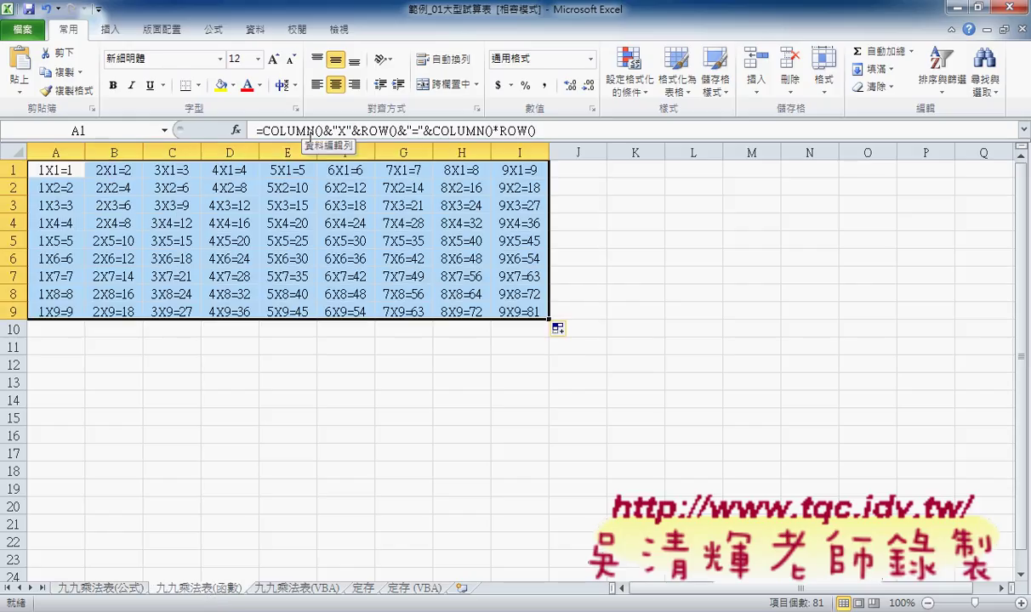
left_click(54, 171)
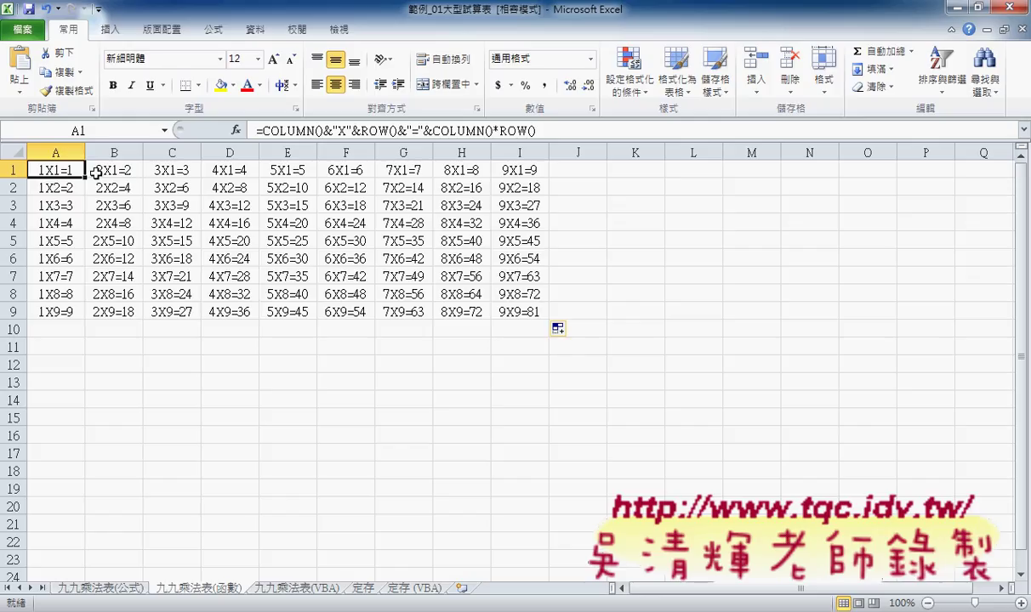
left_click(112, 171)
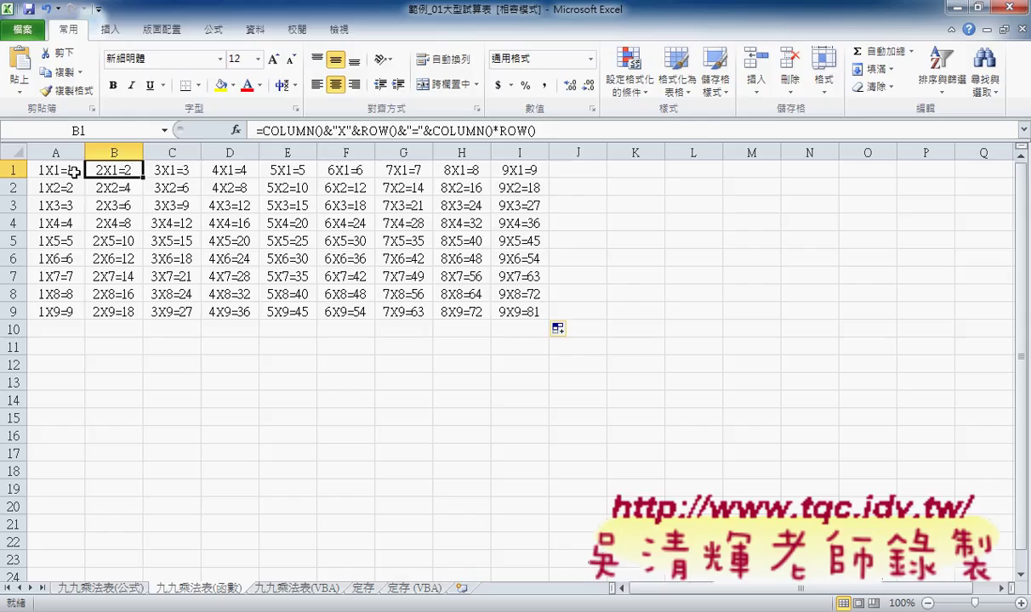
left_click(71, 166)
left_click(65, 182)
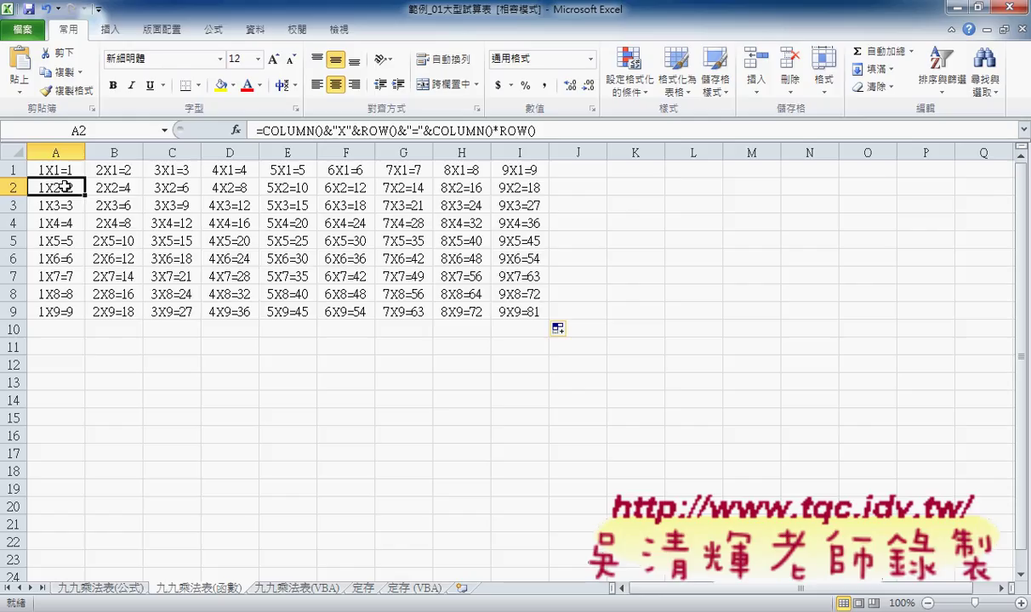
left_click_drag(68, 168, 527, 312)
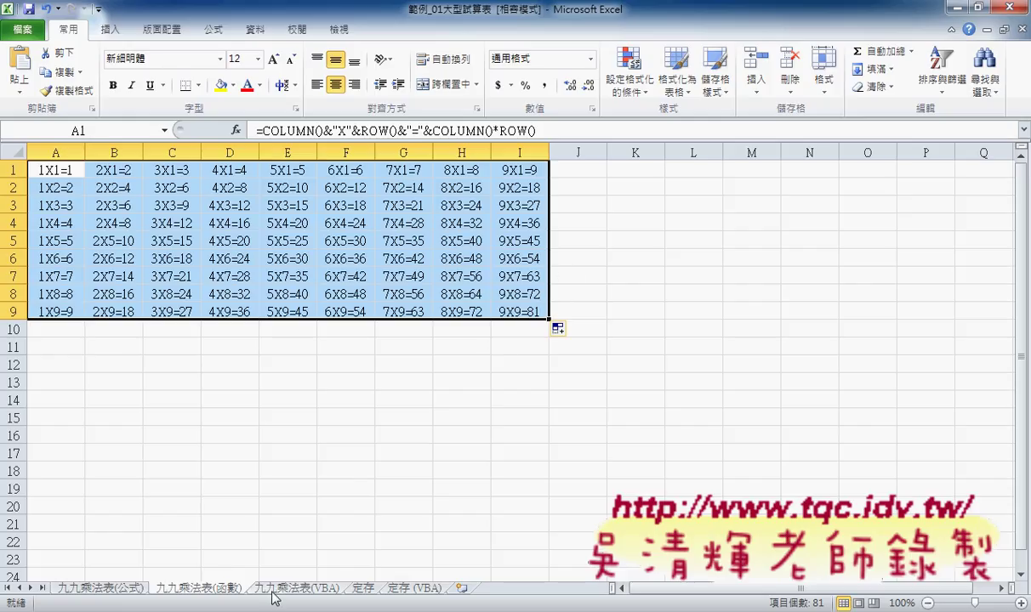
left_click(302, 589)
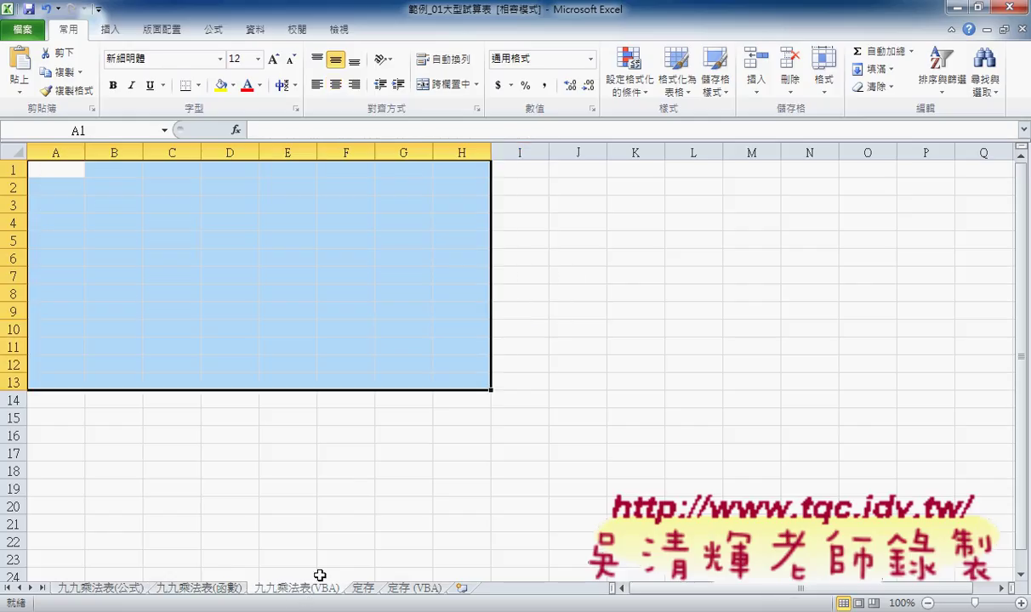
left_click(572, 188)
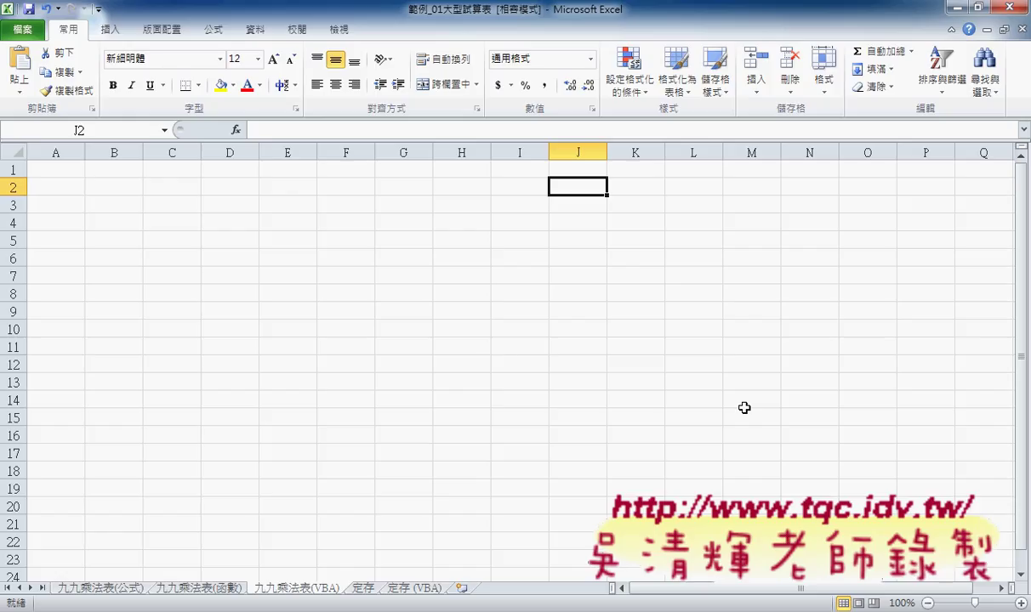
left_click(107, 589)
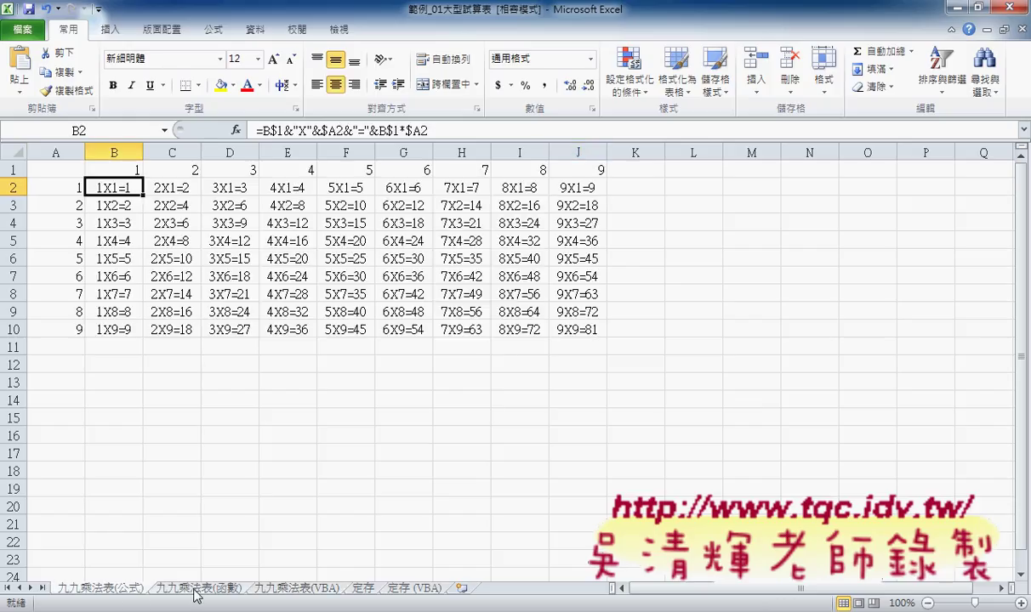
left_click(194, 593)
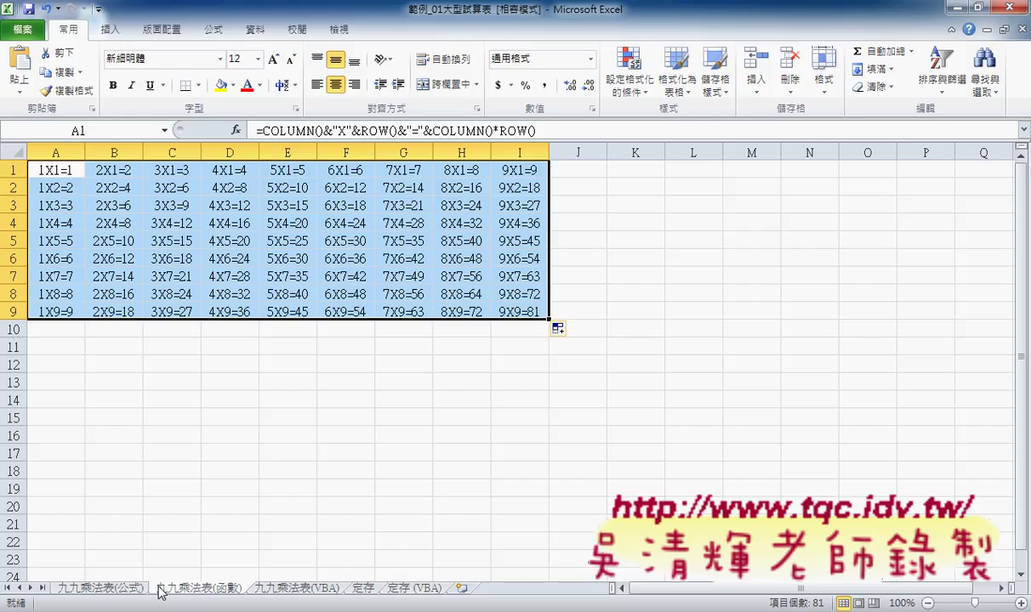
left_click(115, 589)
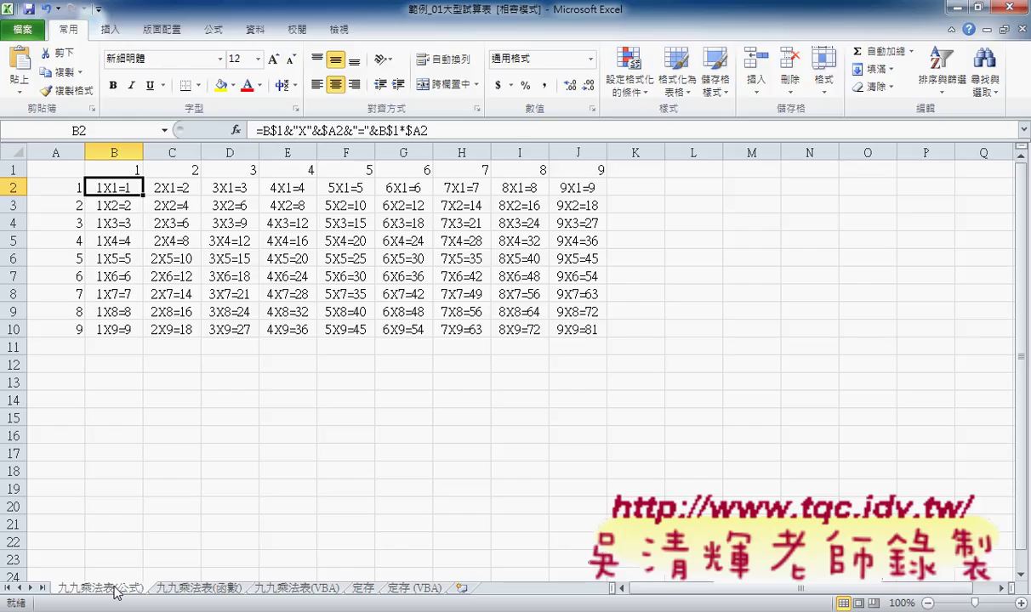
left_click(197, 589)
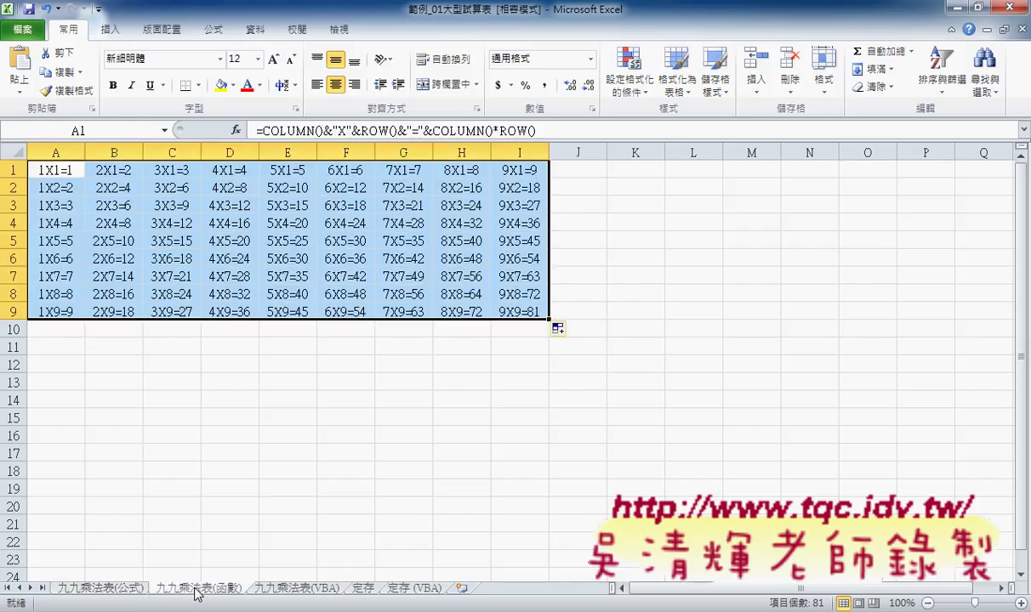
Return to the 程式碼 Google Doc and clear the highlight on the red formula line.
key("alt+Tab")
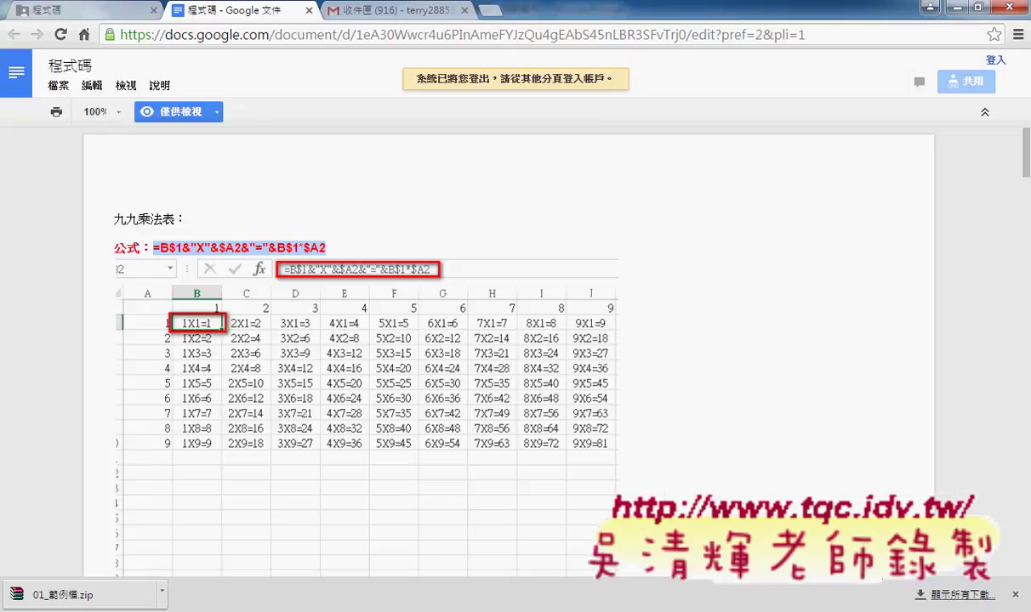
left_click(321, 228)
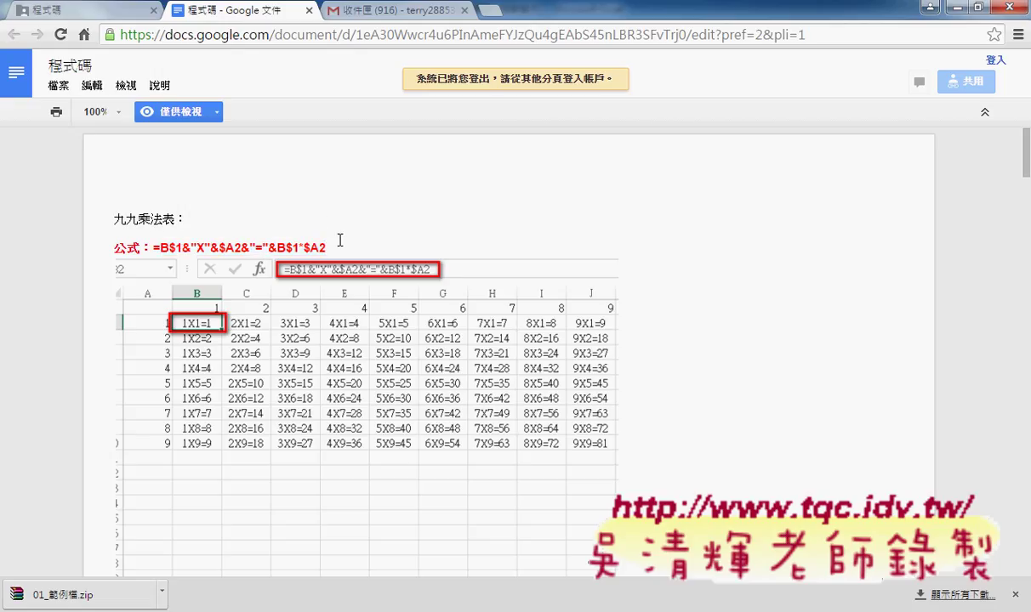